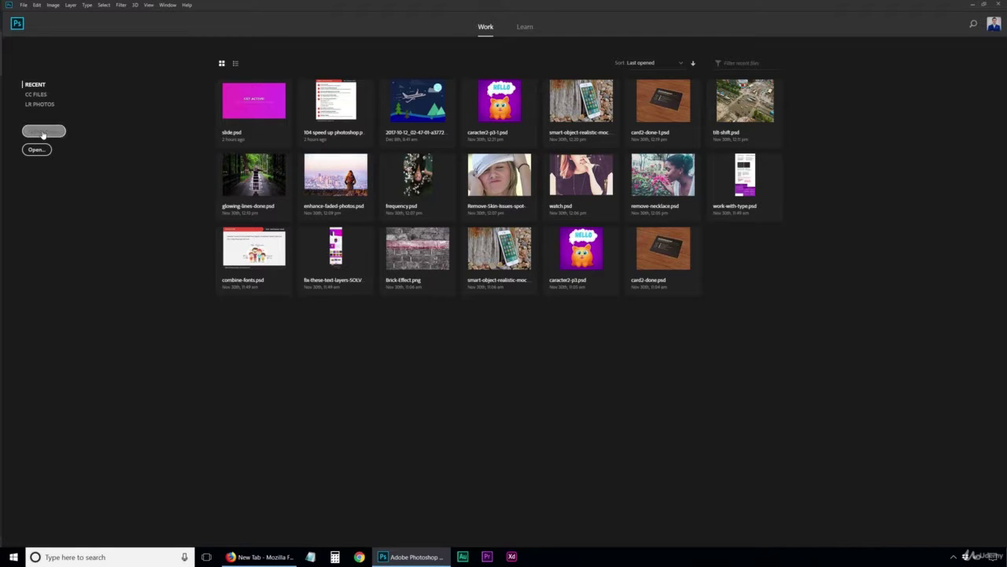
Step: Create a new 1366 x 768 px RGB document at 72 ppi from the recent custom presets
{"action": "left_click", "coordinate": [43, 130]}
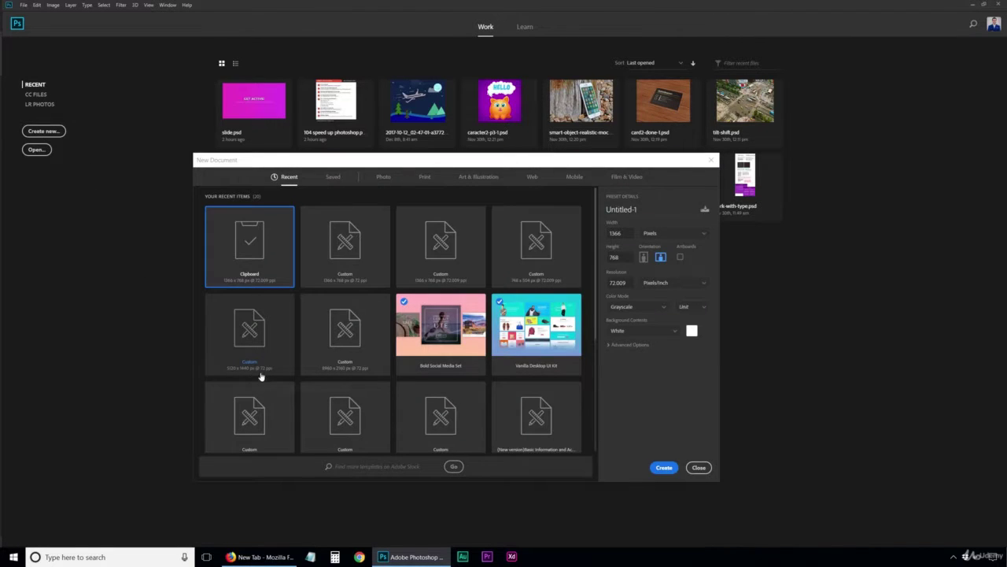
{"action": "left_click", "coordinate": [329, 248]}
{"action": "left_click", "coordinate": [665, 470]}
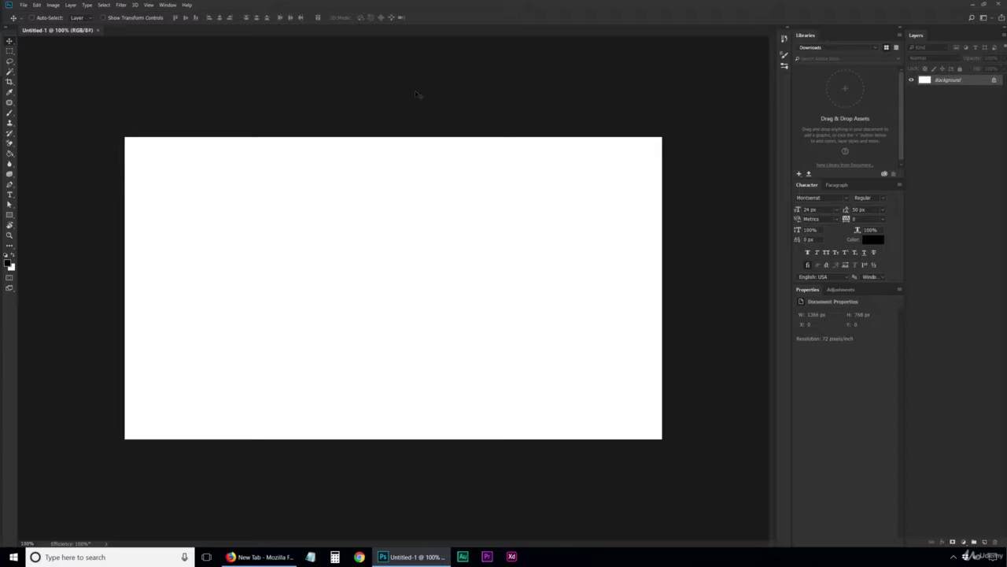
{"action": "left_click", "coordinate": [164, 4]}
{"action": "mouse_move", "coordinate": [38, 5]}
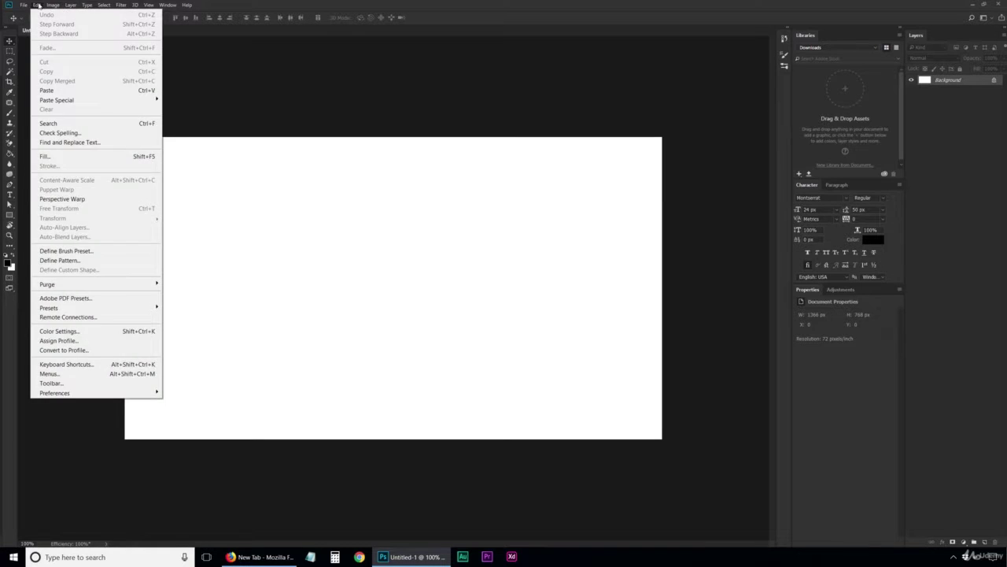
{"action": "left_click", "coordinate": [318, 148]}
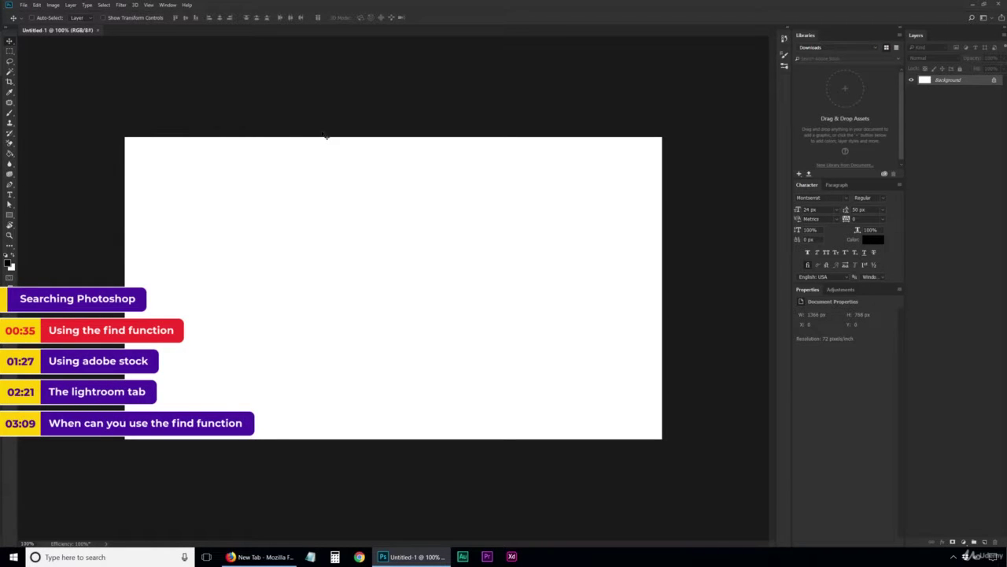
Step: Search the program for "performance", open the Performance preferences from the results, and close them without changes
{"action": "key", "text": "ctrl+f"}
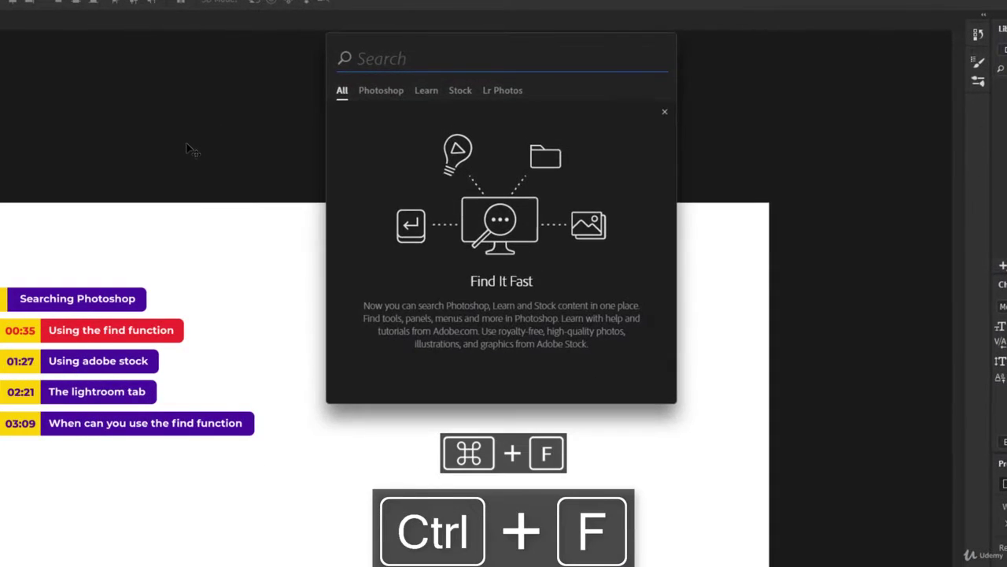
{"action": "type", "text": "performance"}
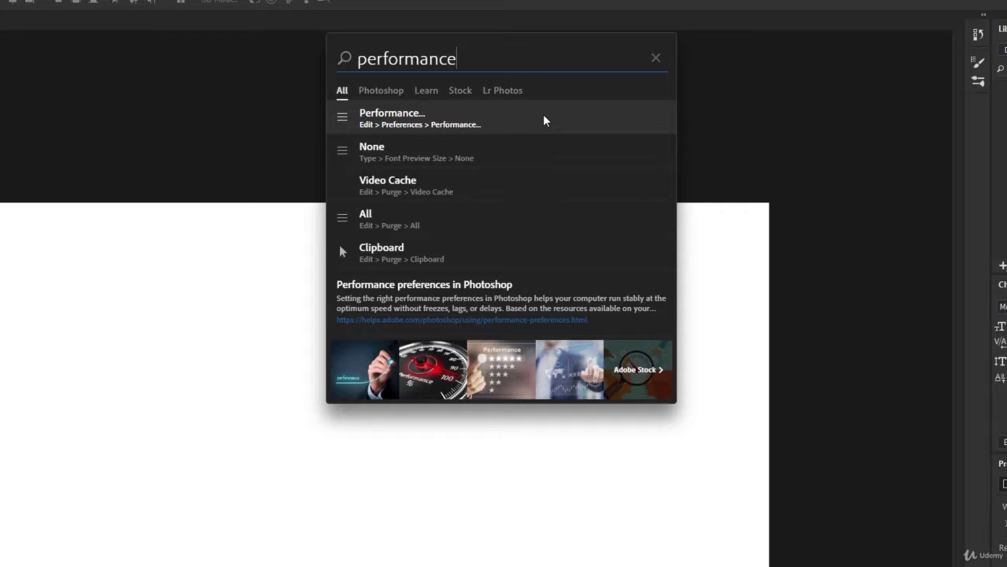
{"action": "left_click", "coordinate": [570, 116]}
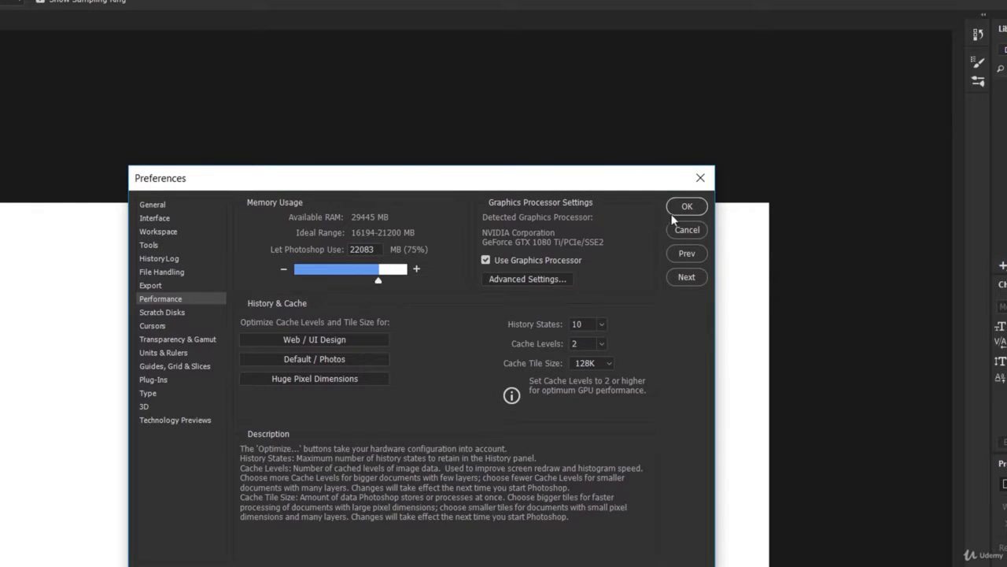
{"action": "left_click", "coordinate": [703, 176]}
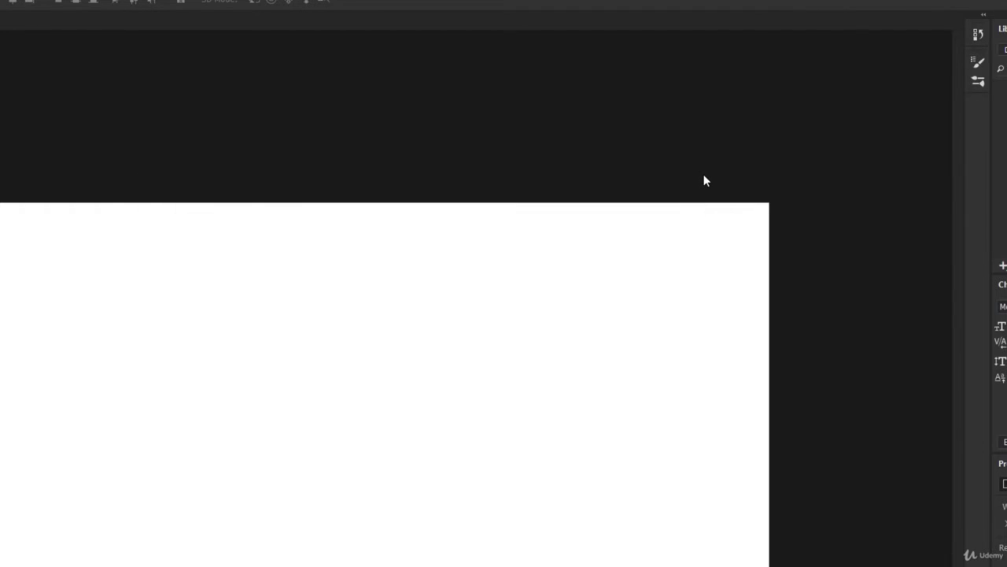
Step: Open the "Performance preferences in Photoshop" help article from the search results and read through to the cache levels section
{"action": "key", "text": "ctrl+f"}
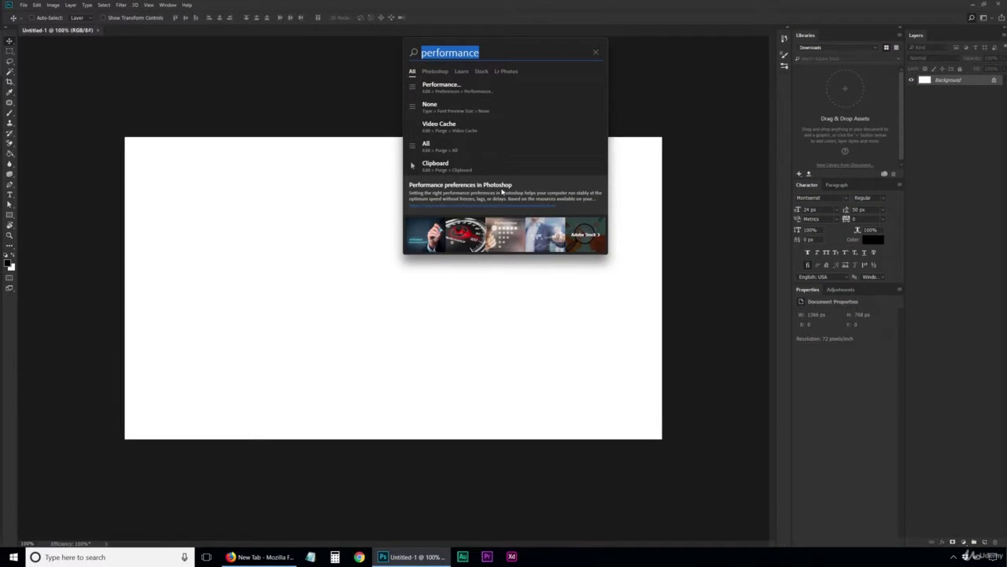
{"action": "left_click", "coordinate": [502, 191]}
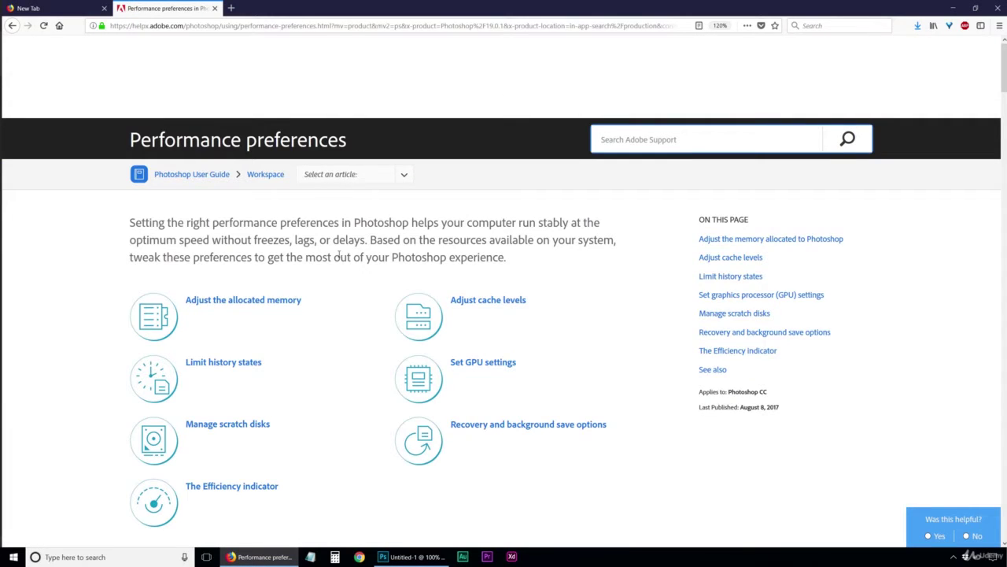
{"action": "scroll", "coordinate": [336, 314], "scroll_direction": "down", "scroll_amount": 10}
{"action": "scroll", "coordinate": [120, 288], "scroll_direction": "down", "scroll_amount": 7}
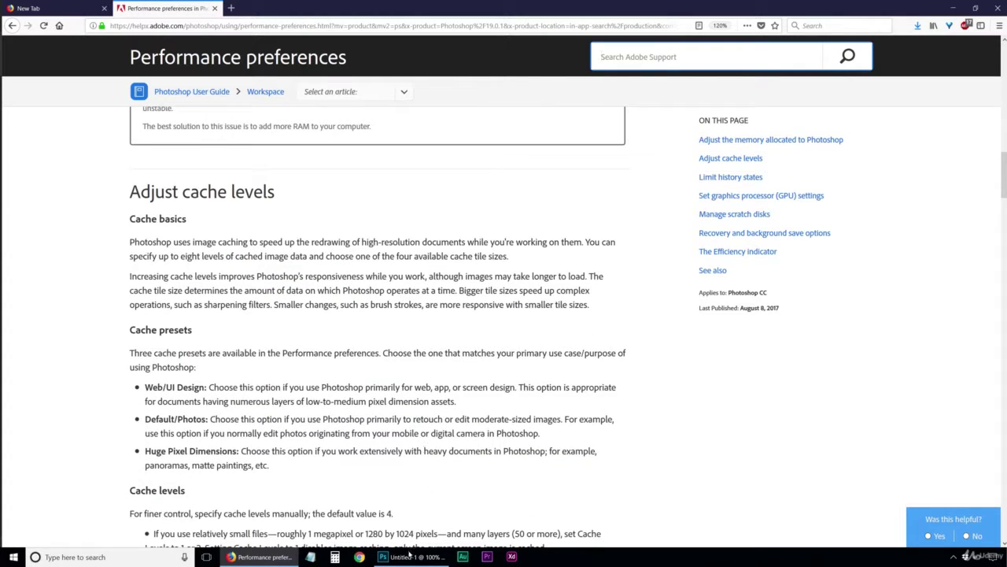
Step: Switch back to Photoshop and browse the Learn results for the "performance" search
{"action": "left_click", "coordinate": [409, 557]}
{"action": "key", "text": "ctrl+f"}
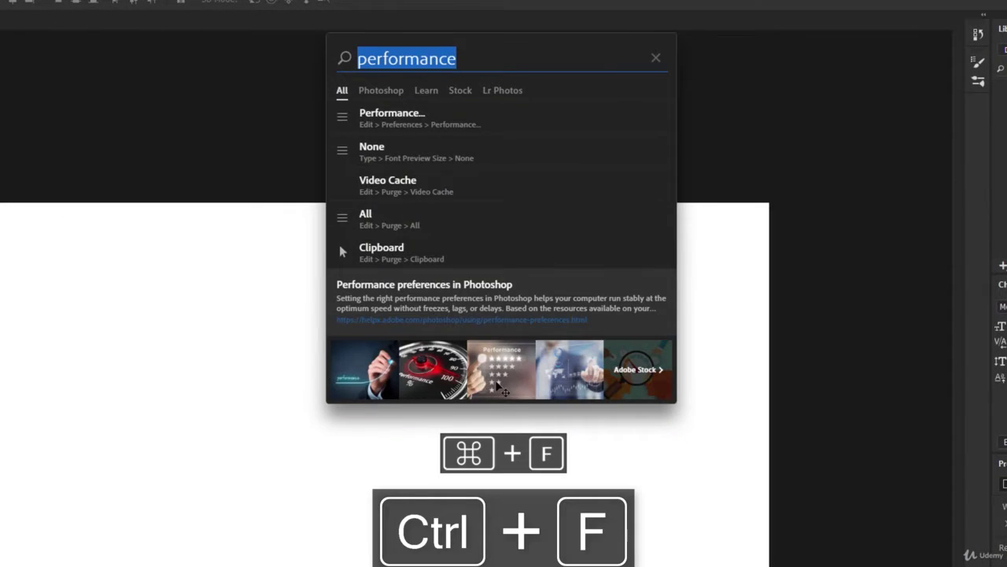
{"action": "left_click", "coordinate": [427, 91]}
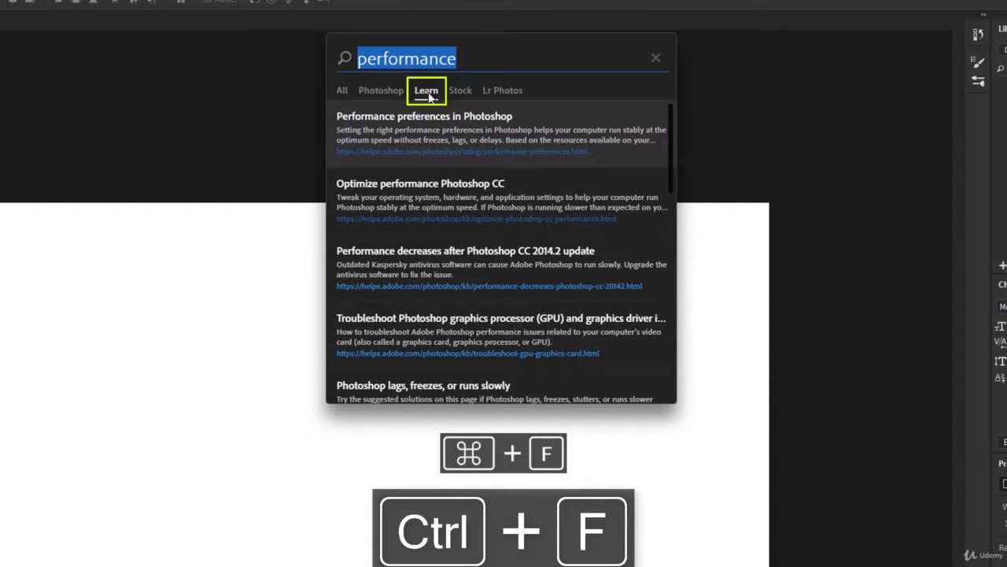
{"action": "scroll", "coordinate": [481, 303], "scroll_direction": "down", "scroll_amount": 4}
{"action": "scroll", "coordinate": [476, 302], "scroll_direction": "down", "scroll_amount": 3}
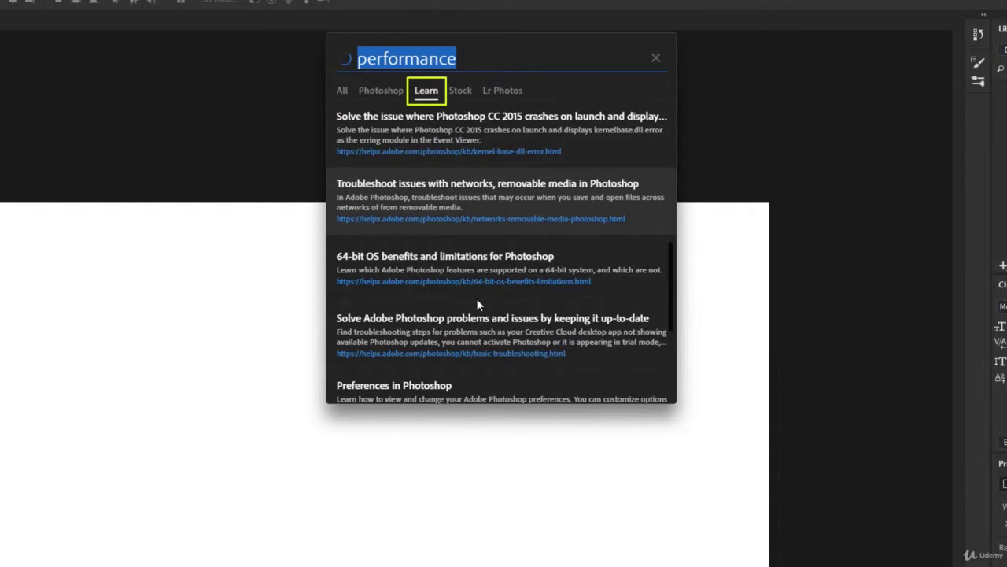
{"action": "scroll", "coordinate": [477, 298], "scroll_direction": "up", "scroll_amount": 6}
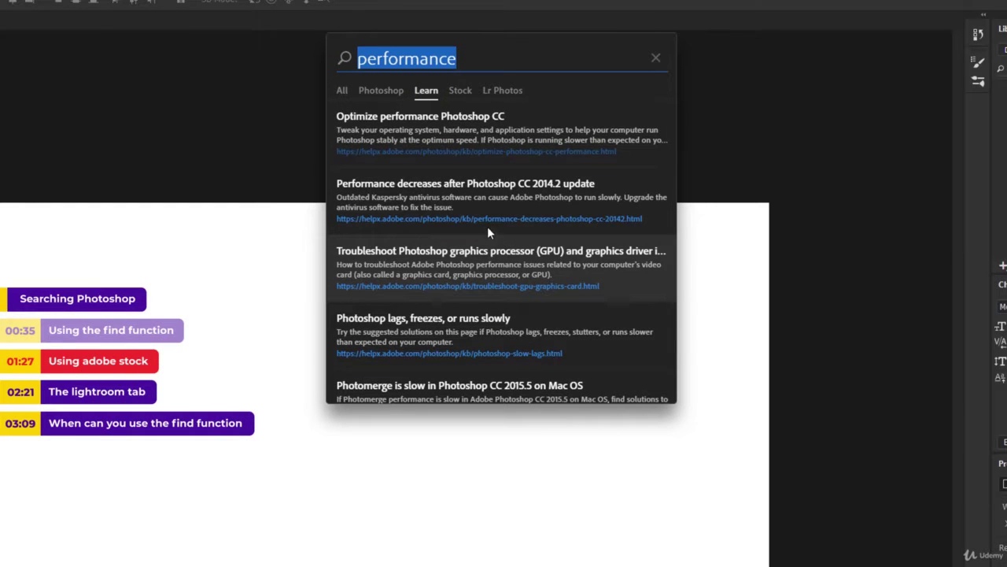
Step: Search Adobe Stock for "fun", save the "Two best girlfriends having fun" preview to the Downloads library, and place it in the document
{"action": "left_click", "coordinate": [459, 91]}
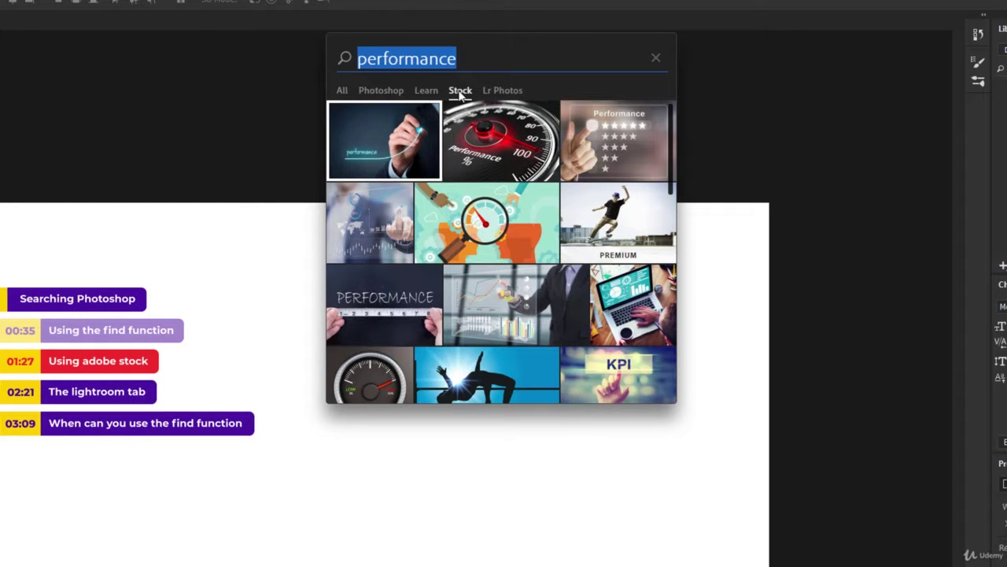
{"action": "type", "text": "fun"}
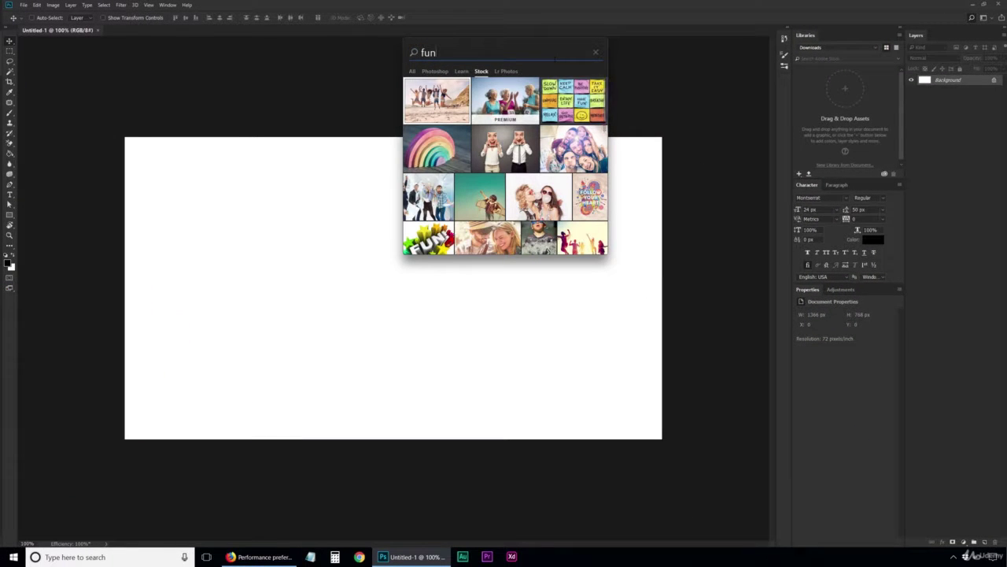
{"action": "left_click", "coordinate": [533, 196]}
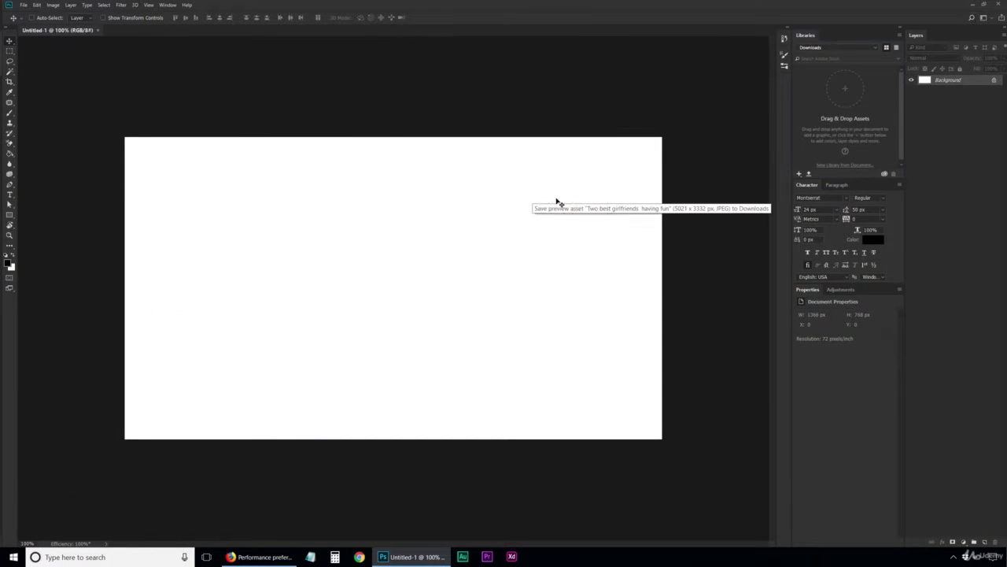
{"action": "left_click_drag", "start_coordinate": [544, 271], "coordinate": [546, 270]}
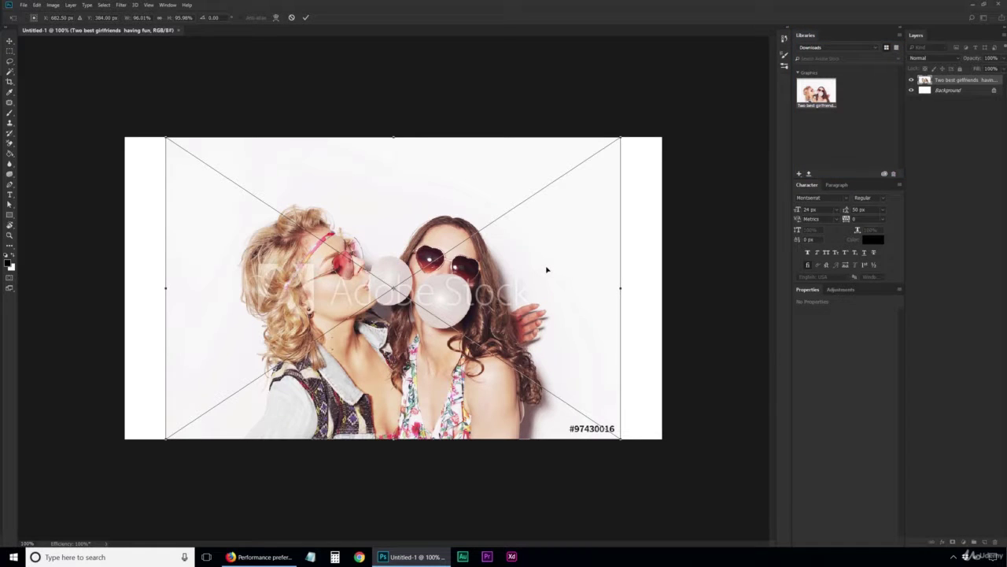
{"action": "key", "text": "Return"}
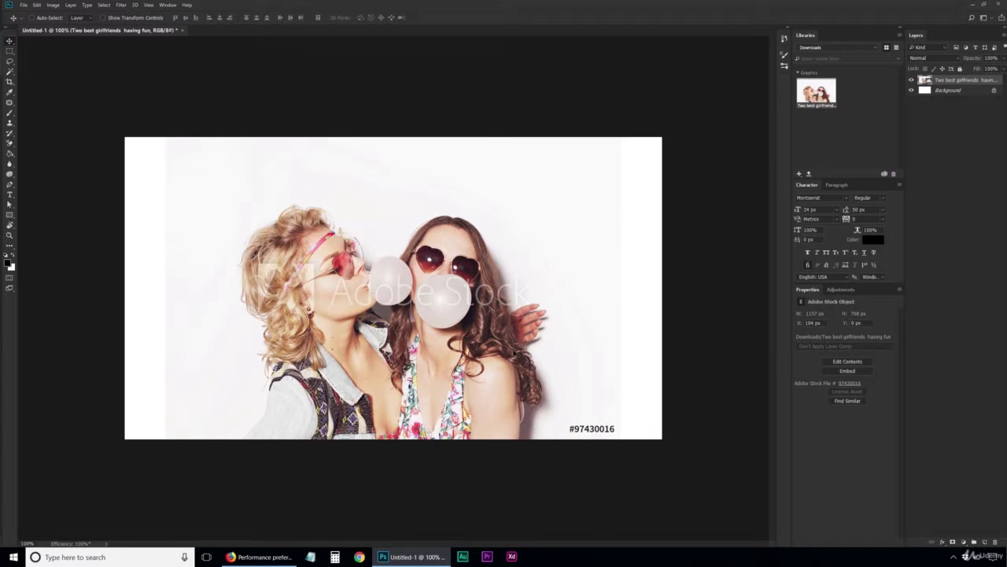
{"action": "scroll", "coordinate": [510, 367], "scroll_direction": "up", "scroll_amount": 4}
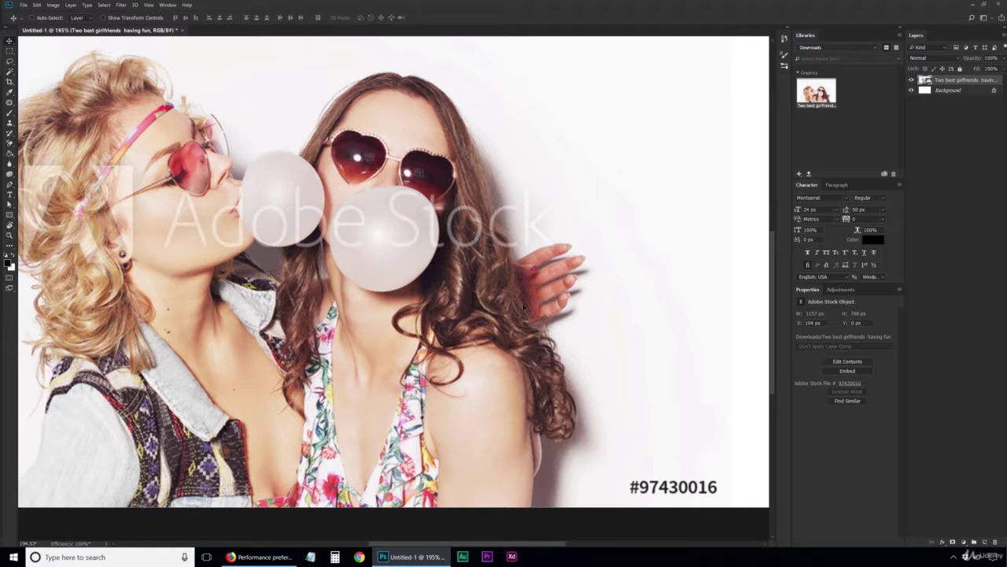
{"action": "key", "text": "ctrl+1"}
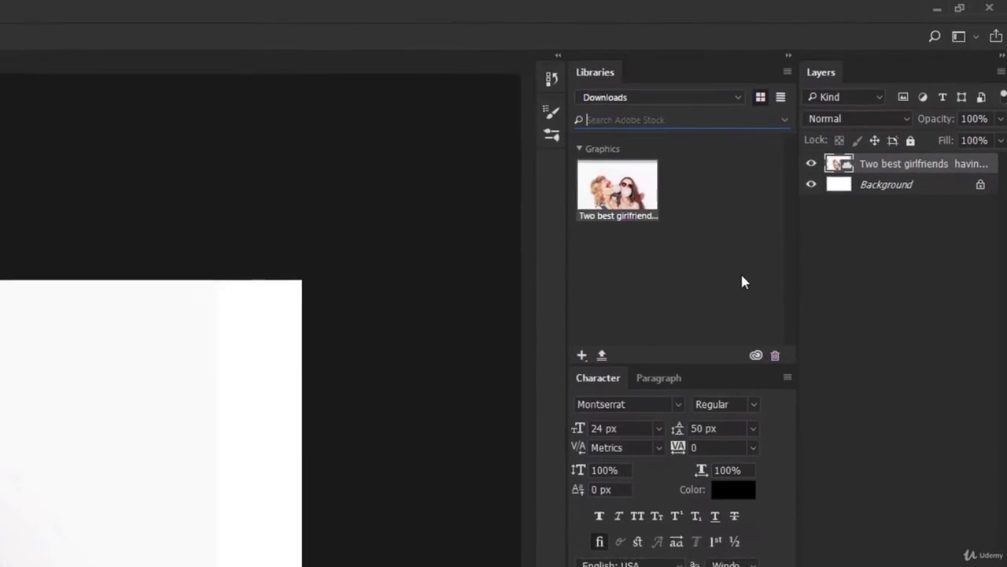
Step: Search Adobe Stock within Libraries for "girls" and save the surfboard-and-van beach preview to the Downloads library
{"action": "type", "text": "girls"}
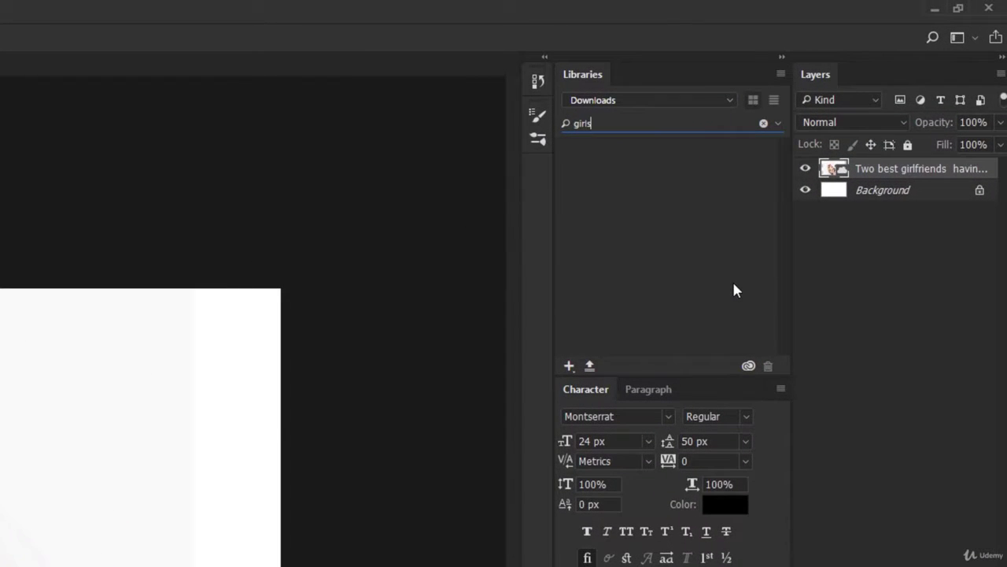
{"action": "key", "text": "Return"}
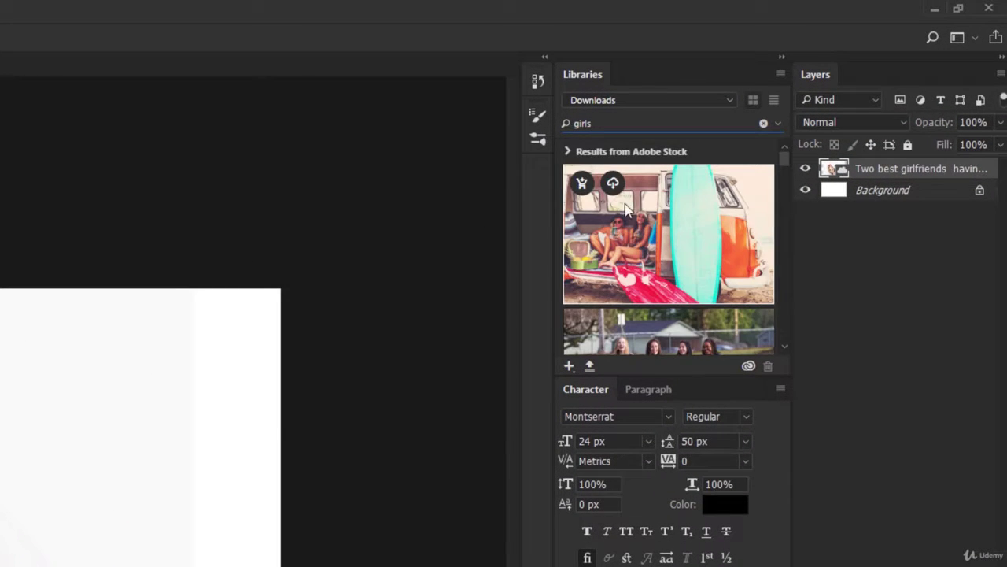
{"action": "left_click", "coordinate": [613, 184]}
{"action": "right_click", "coordinate": [685, 195]}
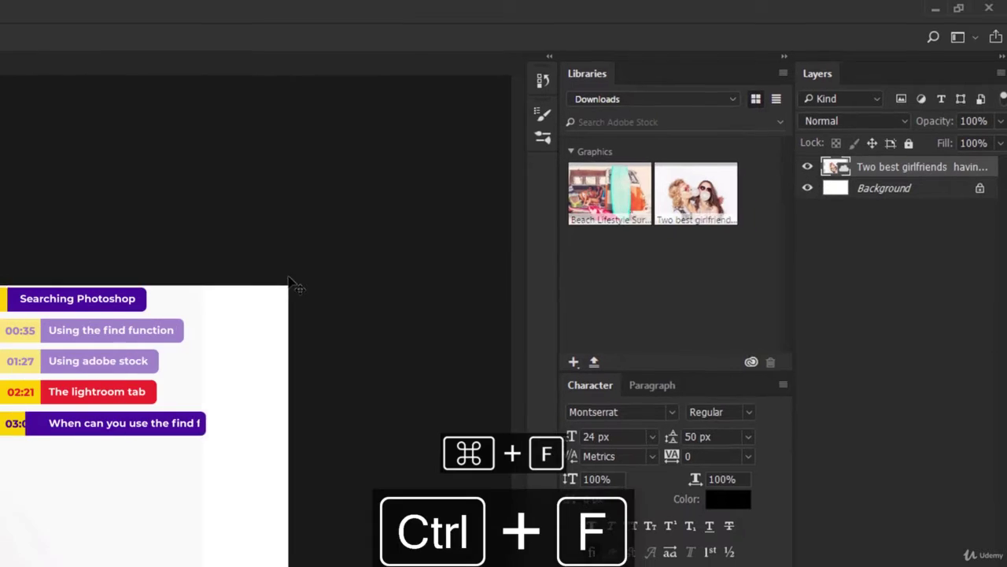
Step: Check the Lightroom photos and the general view of the in-app search, and close the search
{"action": "key", "text": "ctrl+f"}
{"action": "left_click", "coordinate": [338, 97]}
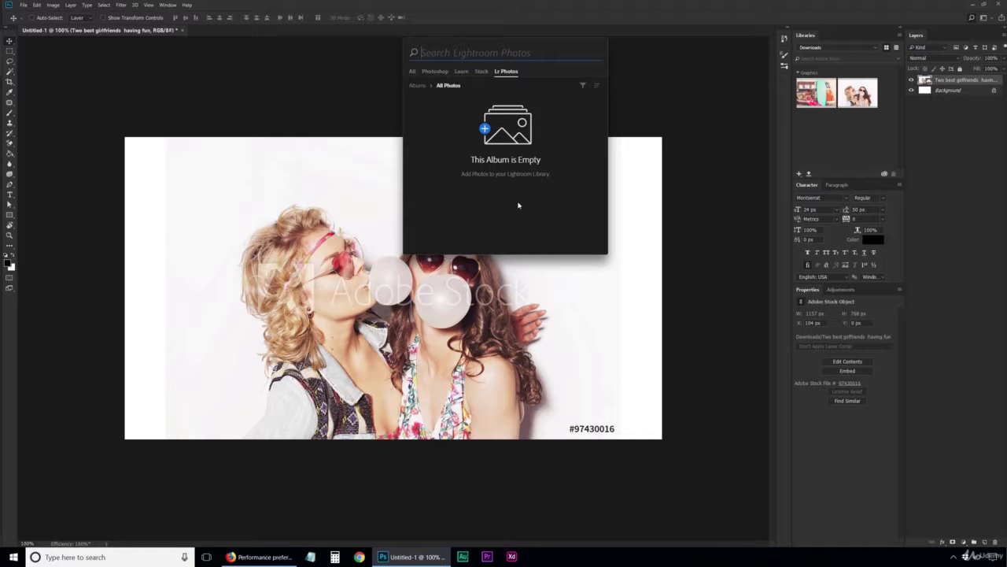
{"action": "left_click", "coordinate": [412, 71]}
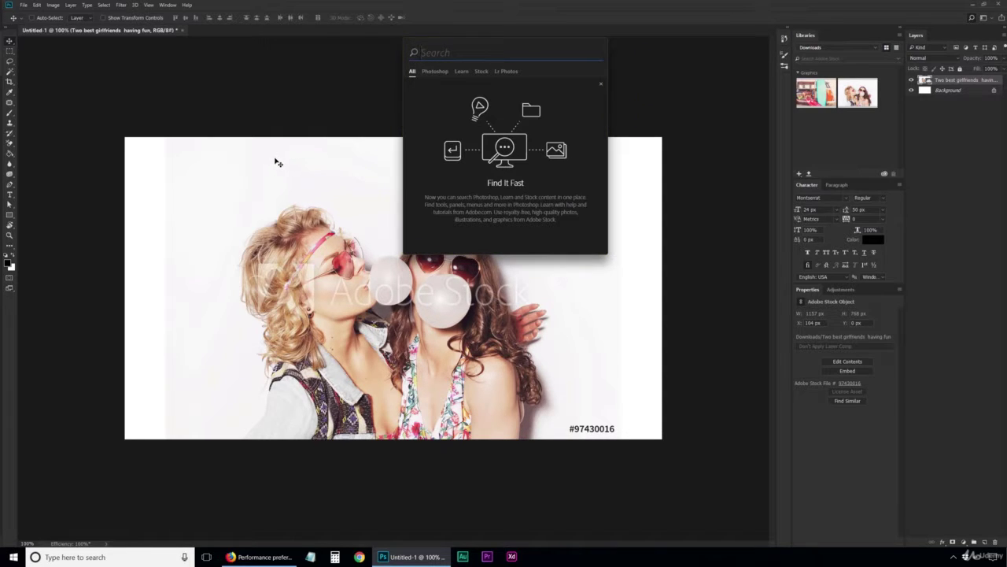
{"action": "left_click", "coordinate": [287, 110]}
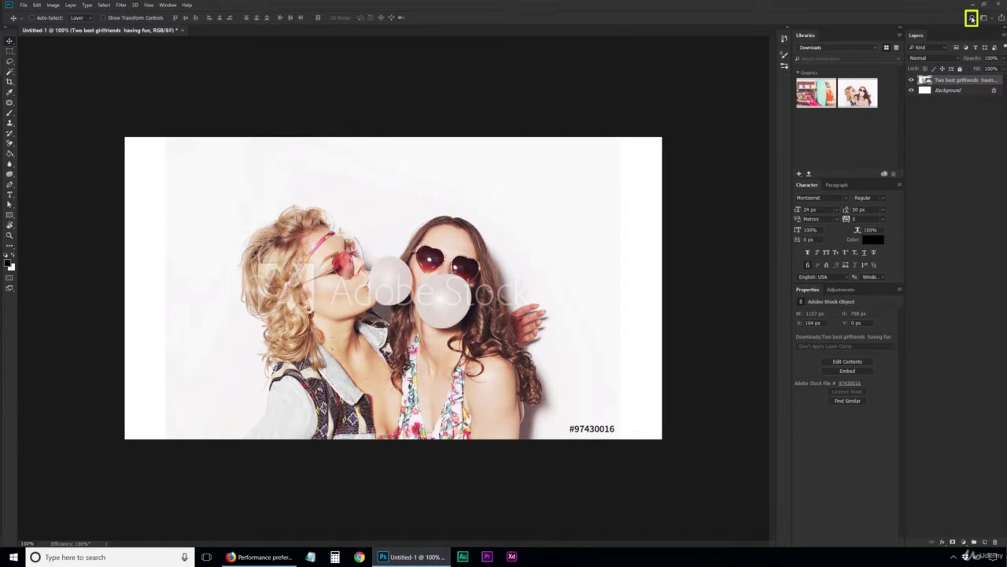
{"action": "left_click", "coordinate": [972, 19]}
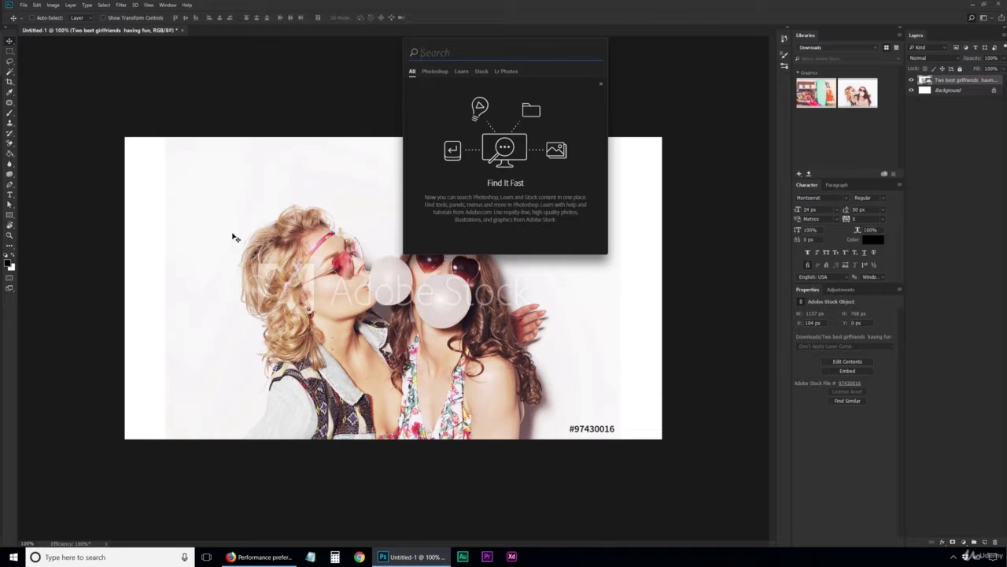
{"action": "key", "text": "Escape"}
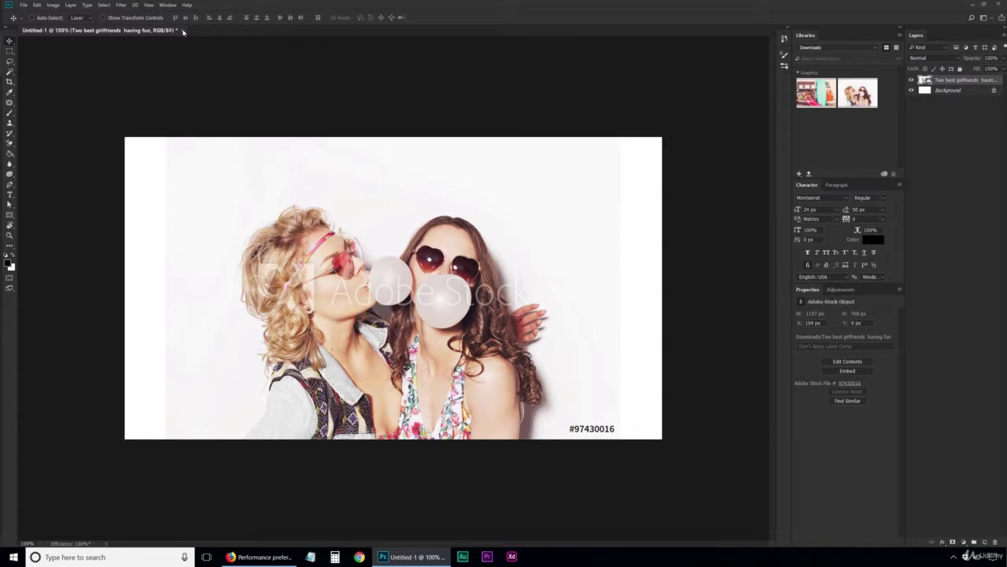
Step: Close the untitled document without saving its changes
{"action": "left_click", "coordinate": [182, 31]}
{"action": "left_click", "coordinate": [504, 204]}
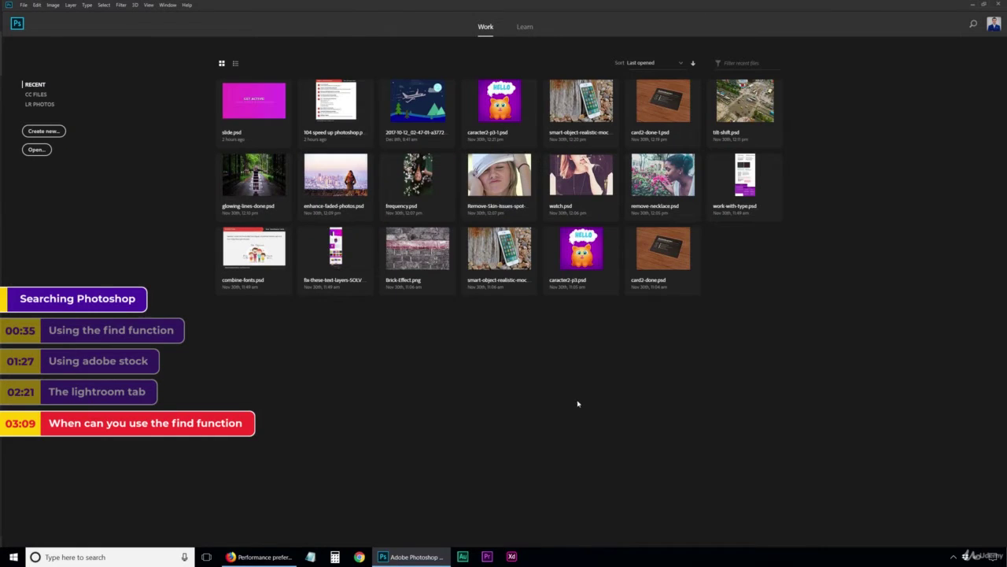
Step: From the start screen, run the recent search "performance", view its Adobe Stock and Learn results, and exit the search
{"action": "key", "text": "ctrl+f"}
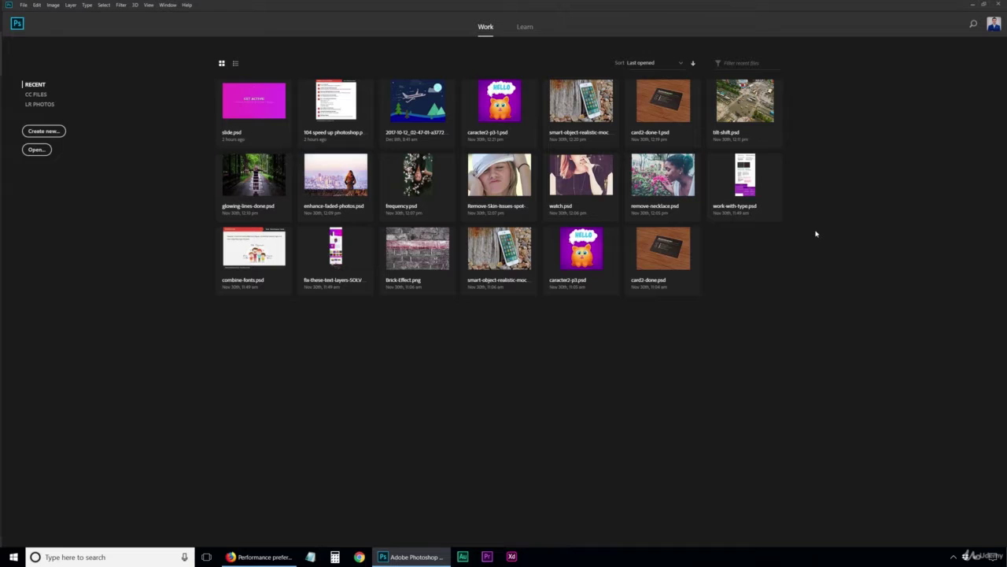
{"action": "left_click", "coordinate": [973, 25]}
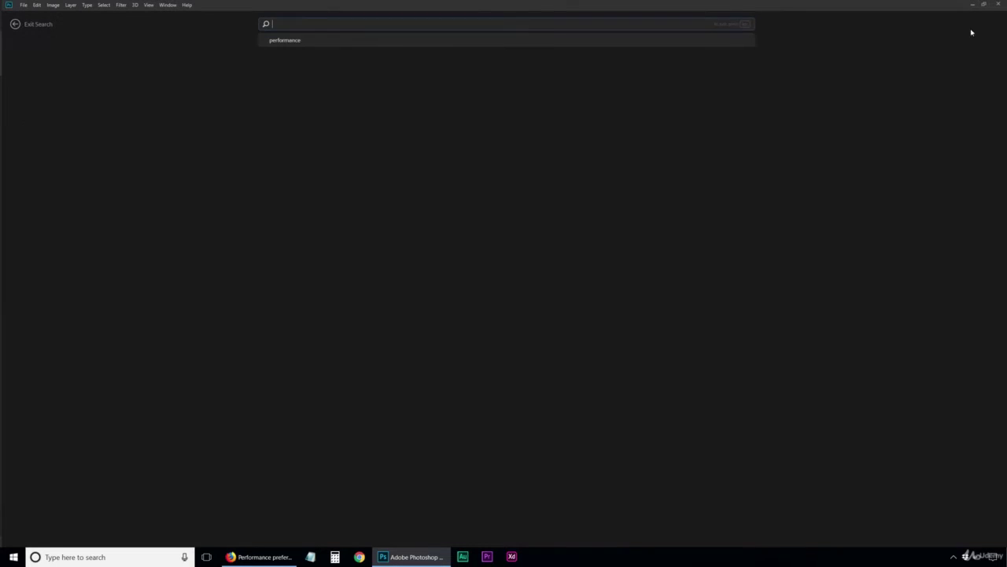
{"action": "left_click", "coordinate": [288, 40]}
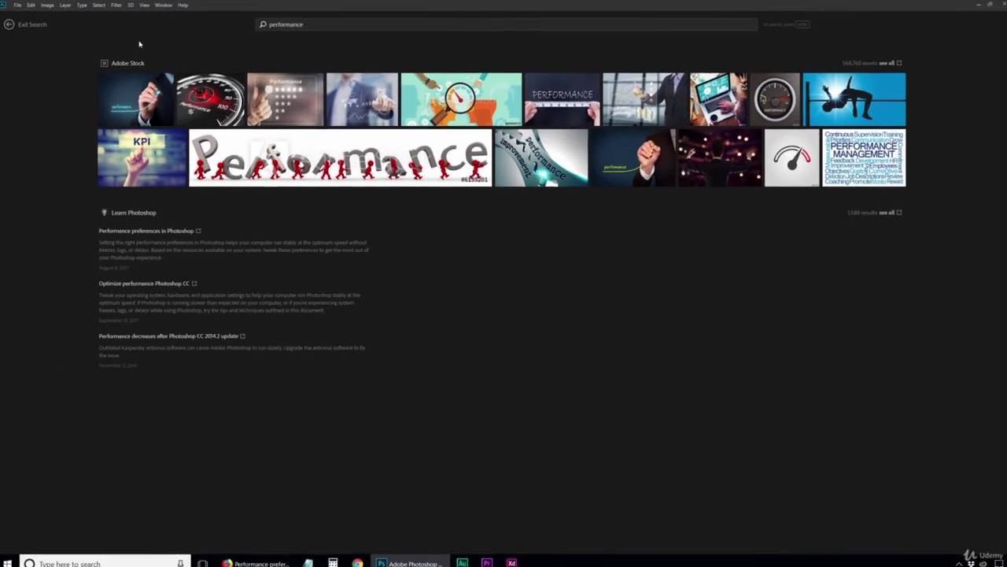
{"action": "left_click", "coordinate": [47, 24]}
Step: Create a new 1366 x 768 px document at 72 ppi from the recent presets and open the in-app search
{"action": "left_click", "coordinate": [43, 131]}
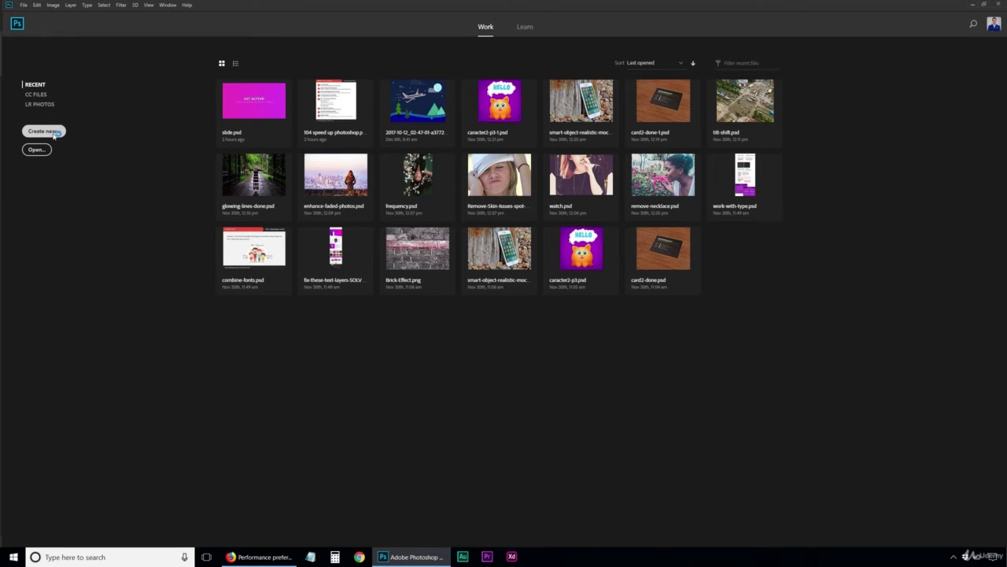
{"action": "left_click", "coordinate": [376, 245]}
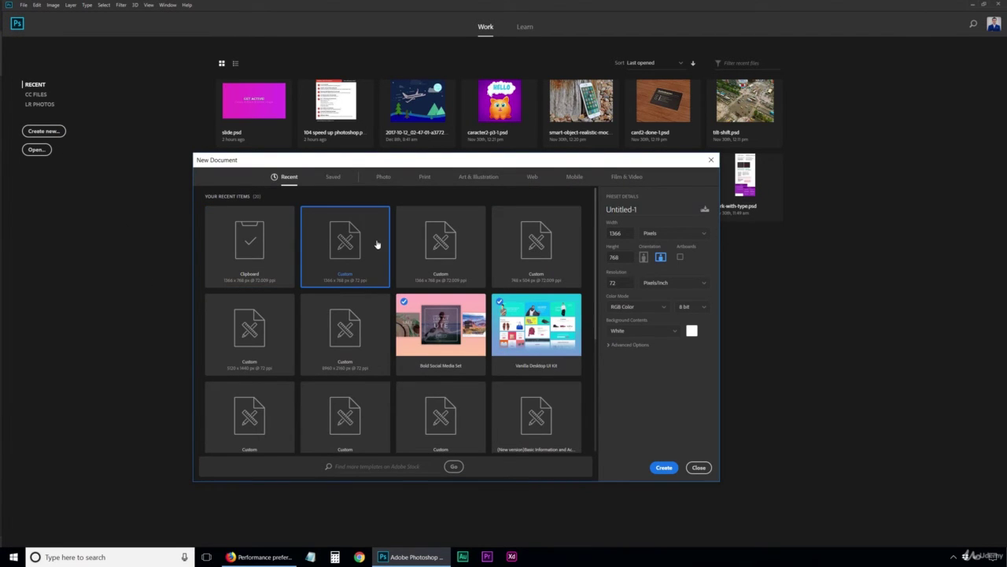
{"action": "double_click", "coordinate": [368, 241]}
{"action": "key", "text": "ctrl+f"}
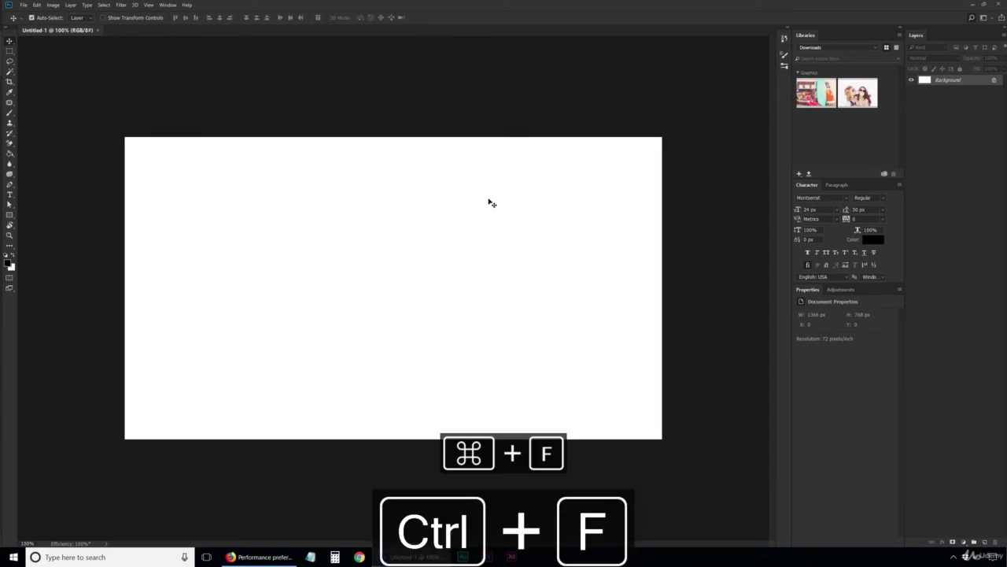